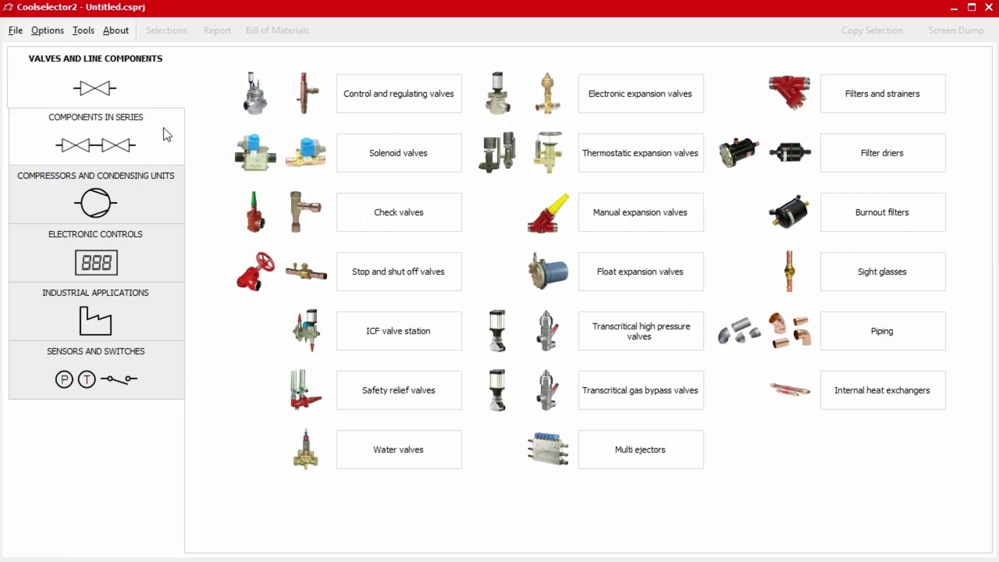
Browse the Components in series, Compressors and condensing units, and Electronic controls categories.
{"action": "left_click", "coordinate": [151, 138]}
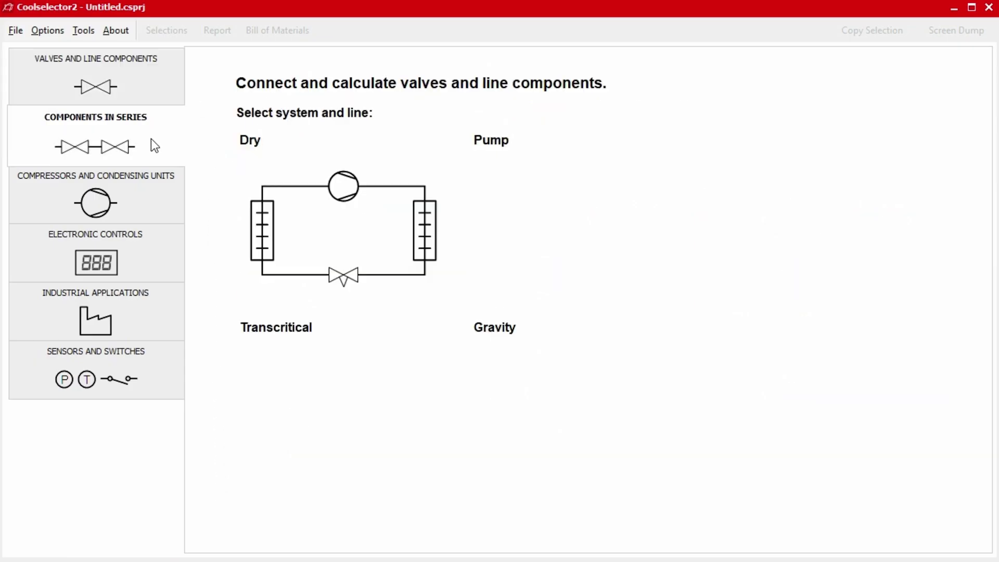
{"action": "left_click", "coordinate": [140, 211]}
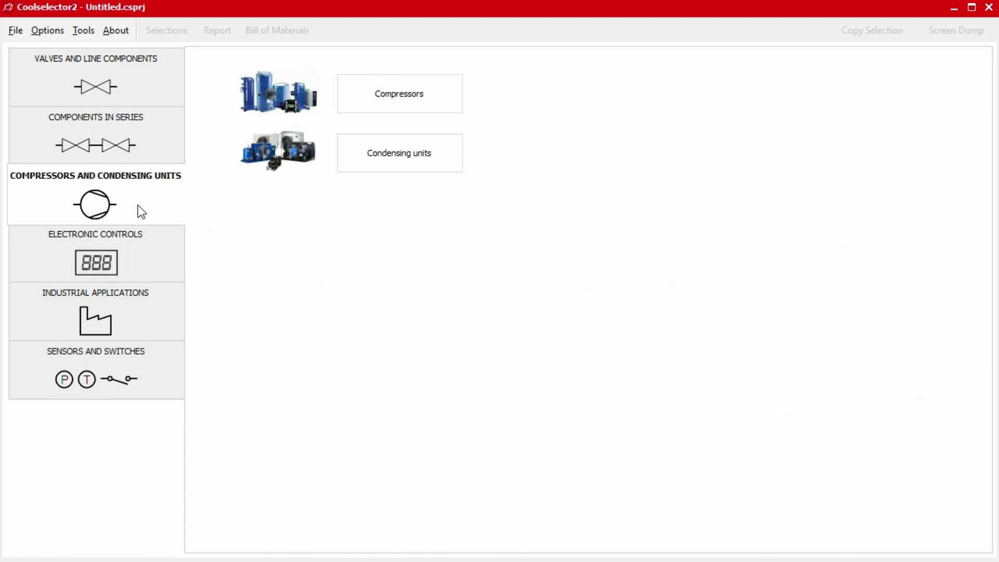
{"action": "left_click", "coordinate": [139, 258]}
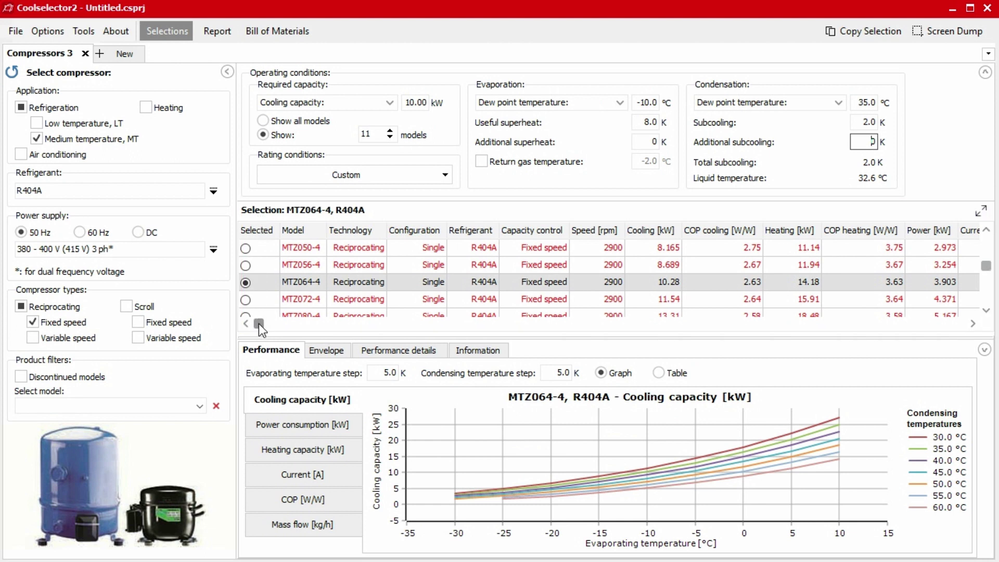
{"action": "mouse_move", "coordinate": [259, 325]}
{"action": "left_mouse_down"}
{"action": "mouse_move", "coordinate": [979, 336]}
{"action": "mouse_move", "coordinate": [974, 328]}
{"action": "left_mouse_up"}
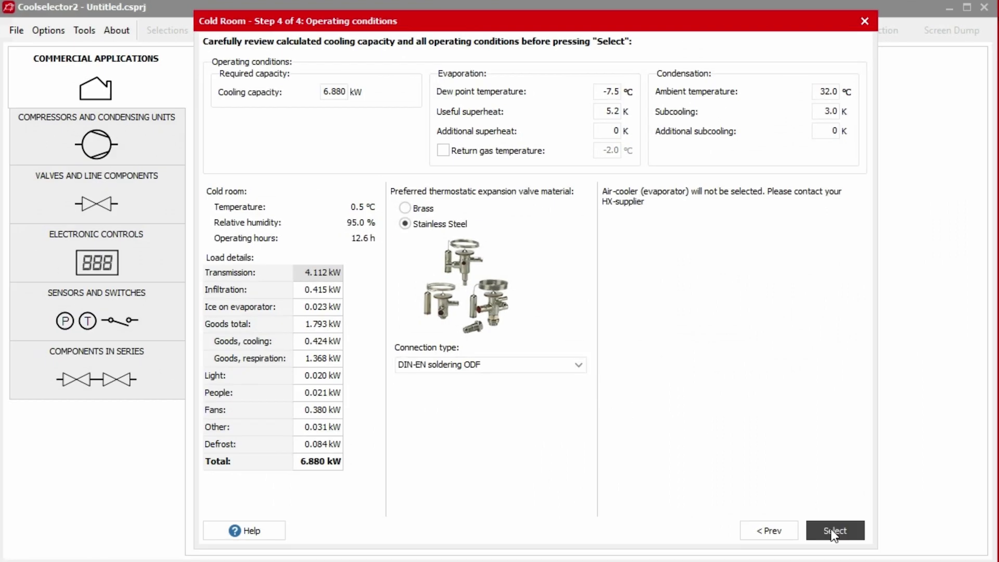
Accept the cold room operating conditions and select components, showing condensing unit OP-MPXM068MLP00E and AK-RC 101.
{"action": "left_click", "coordinate": [831, 530]}
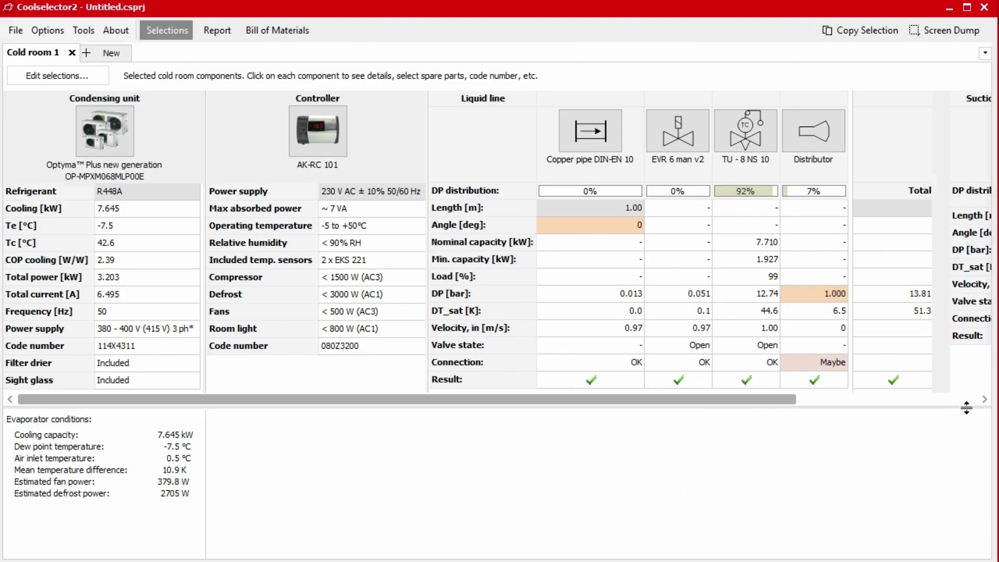
{"action": "left_click", "coordinate": [984, 399]}
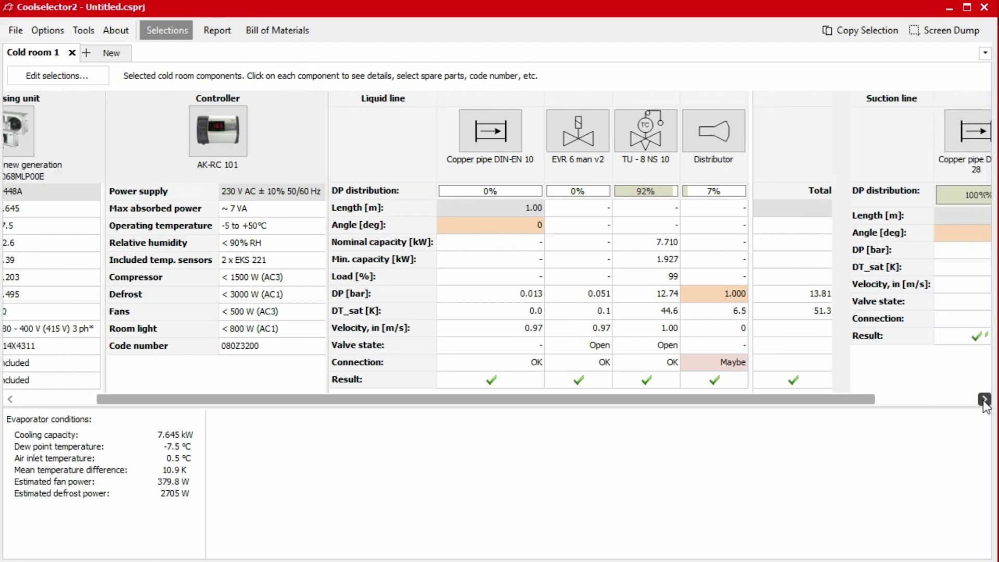